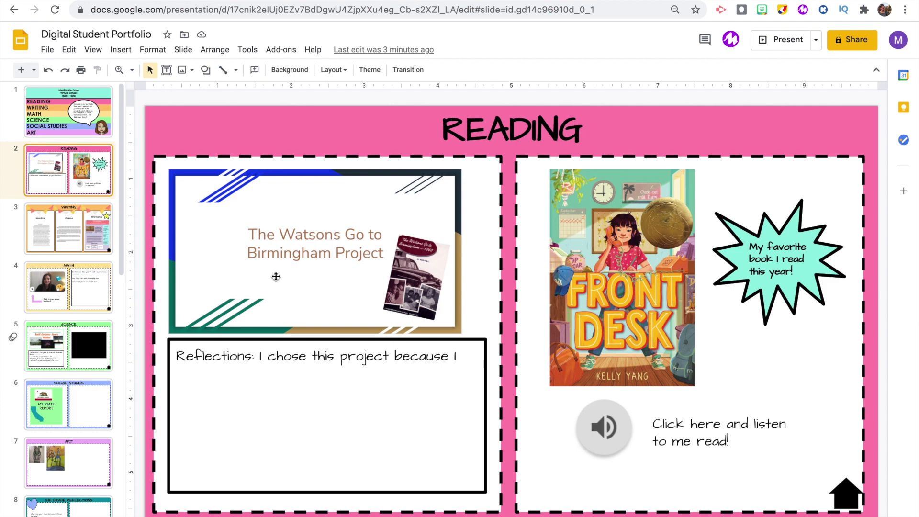
Select the Watsons project image on the READING slide.
left_click(275, 276)
Preview the linked Watsons presentation, paging through to its map slide.
left_click(300, 426)
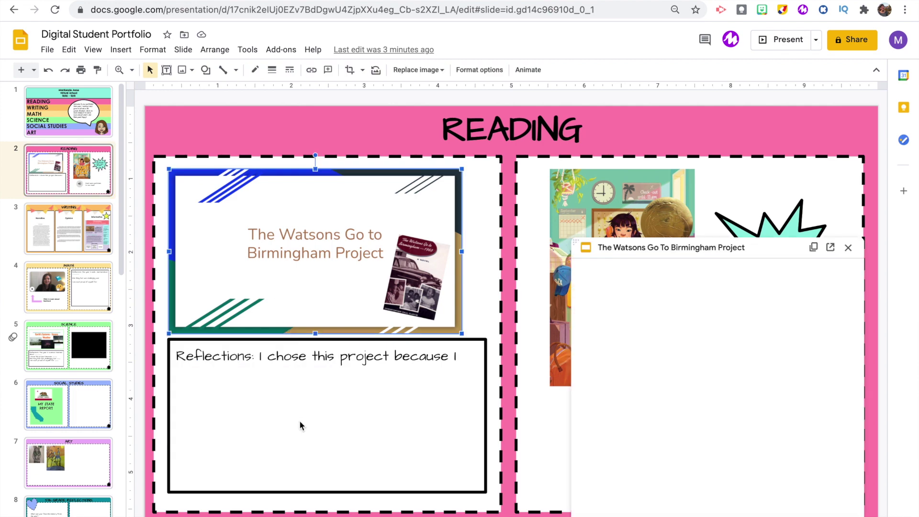
mouse_move(695, 495)
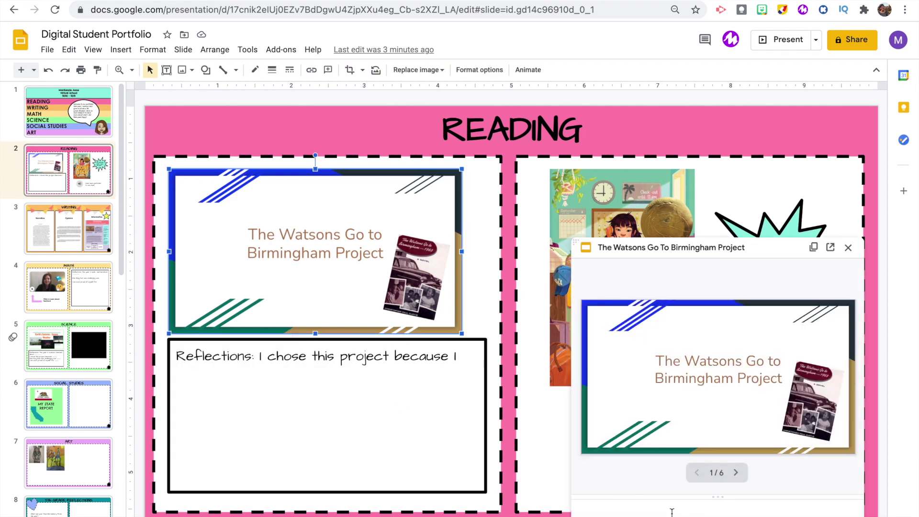
left_click(737, 473)
left_click(737, 472)
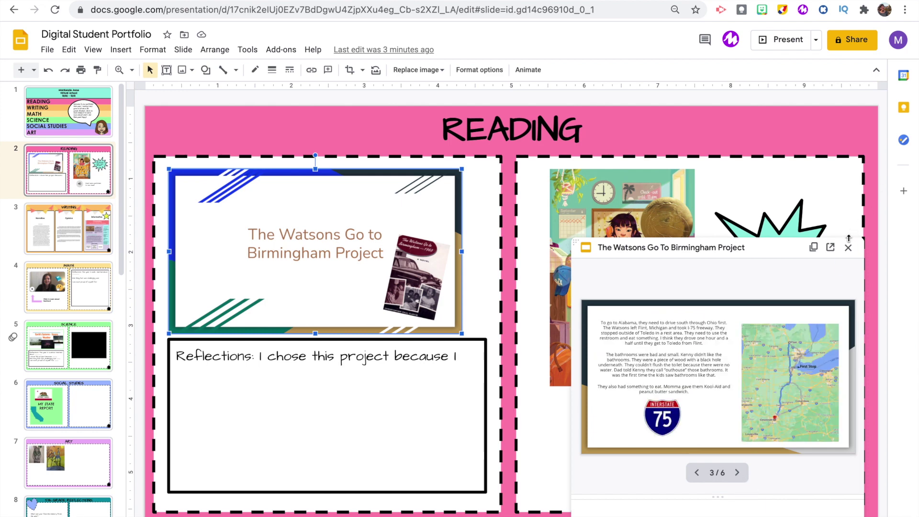
left_click(849, 248)
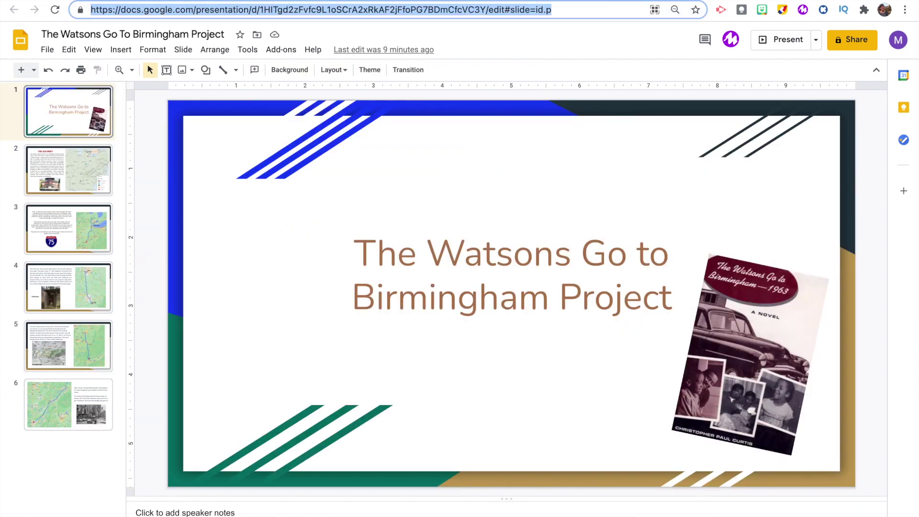
Screenshot the Watsons title slide and paste it, resized, into READING's left box.
key("super+shift+4")
left_click_drag(171, 102, 855, 489)
key("ctrl+Tab")
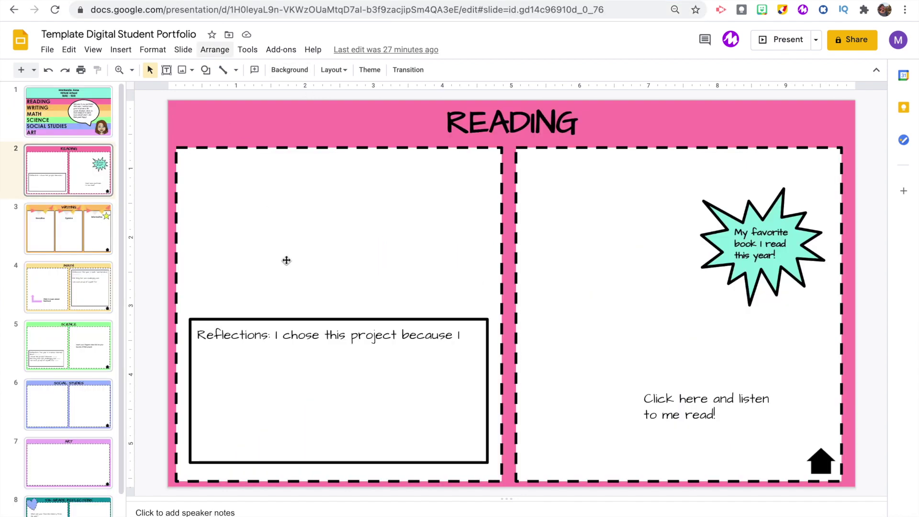
key("super+v")
left_click_drag(167, 98, 605, 348)
left_click_drag(650, 375, 274, 218)
key("ctrl+Tab")
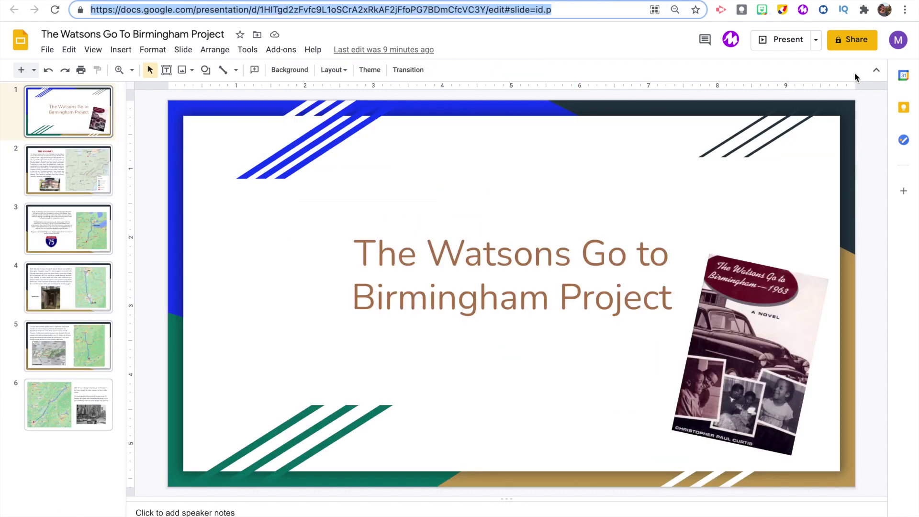
left_click(847, 57)
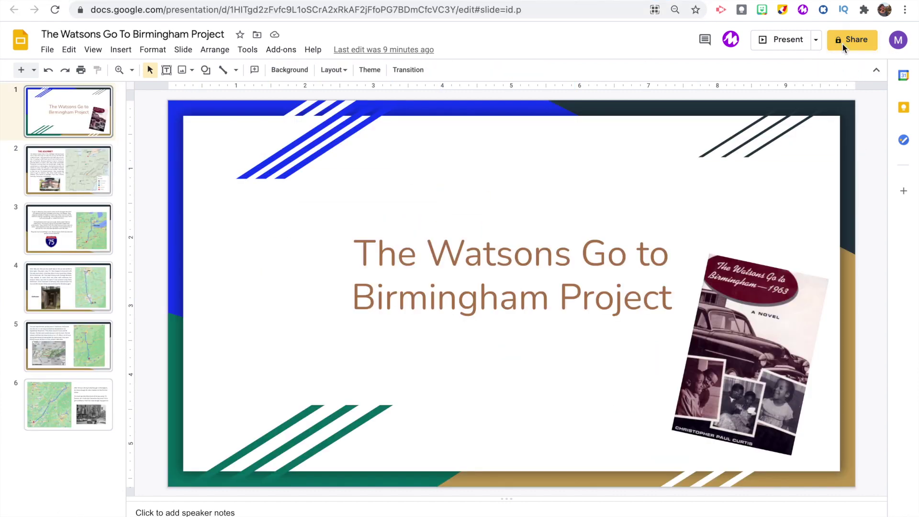
Make the Watsons presentation viewable by anyone with the link and copy its link.
left_click(843, 42)
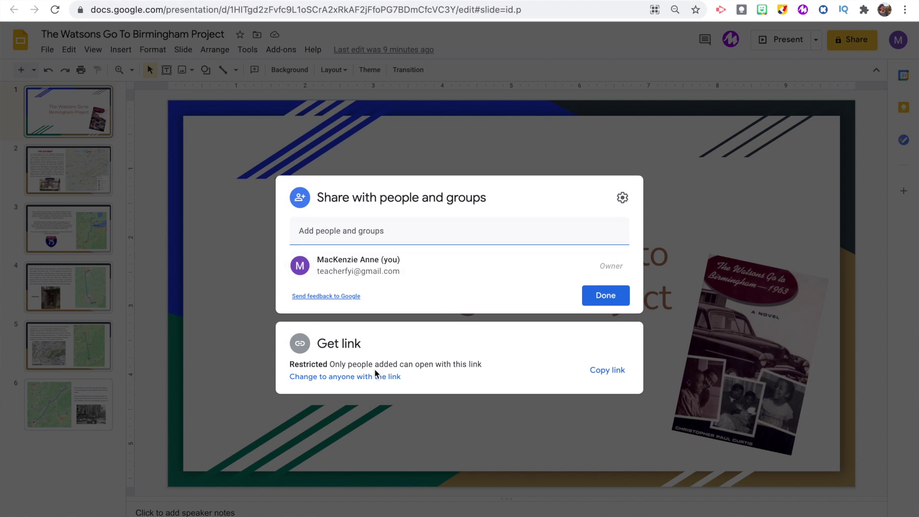
left_click(372, 377)
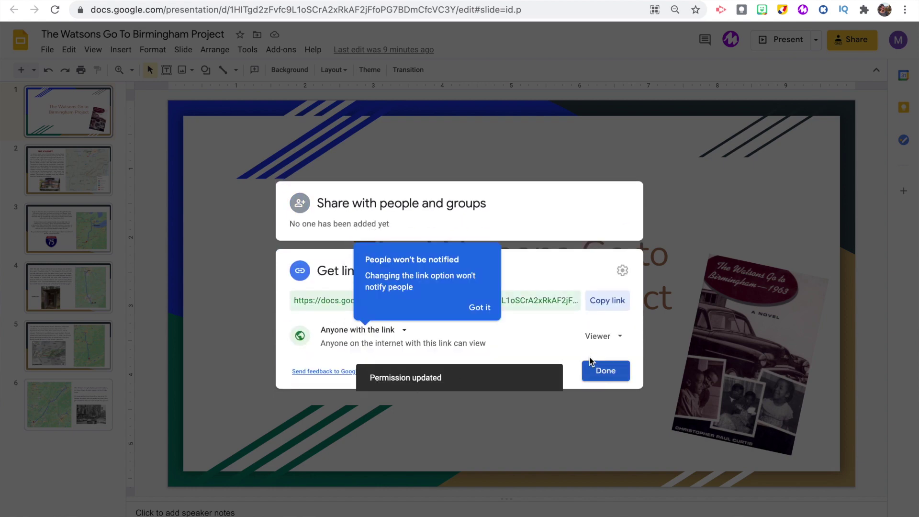
left_click(604, 302)
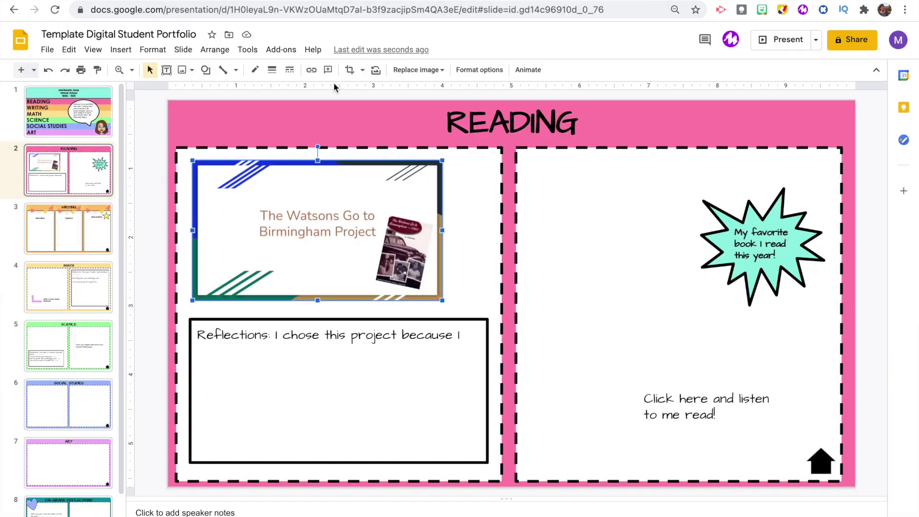
Link the READING slide's Watsons image to the presentation and test it in the slideshow.
left_click(311, 70)
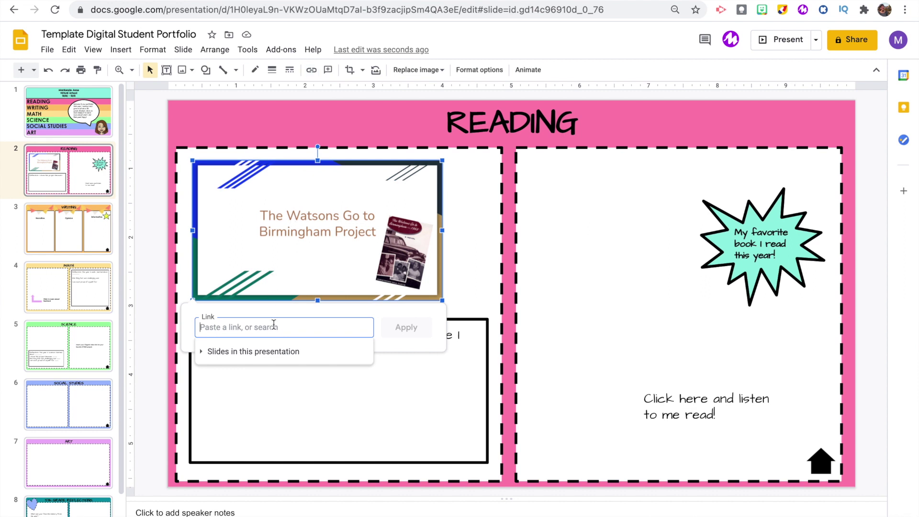
key("ctrl+v")
left_click(410, 328)
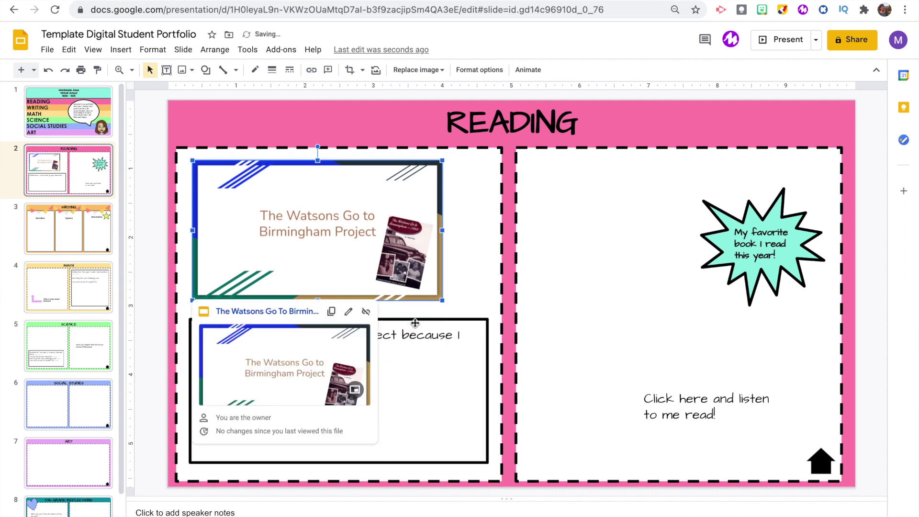
left_click(773, 42)
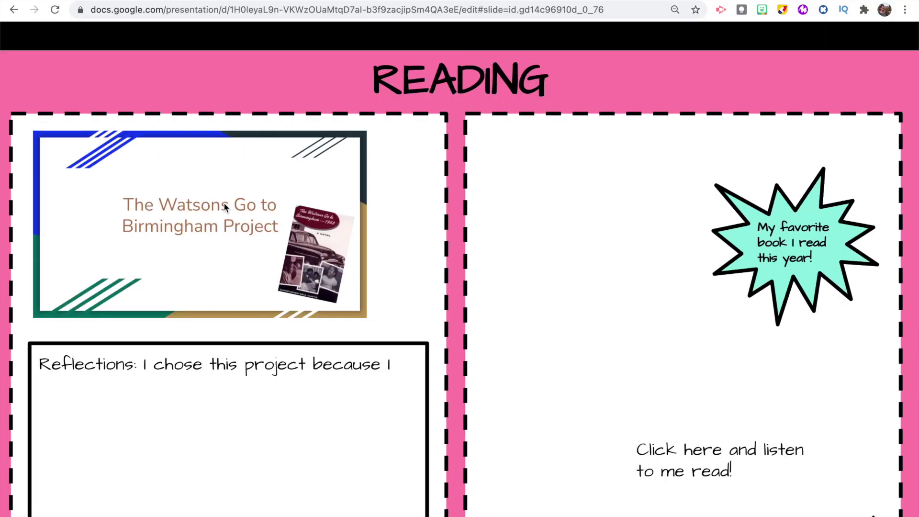
left_click(224, 202)
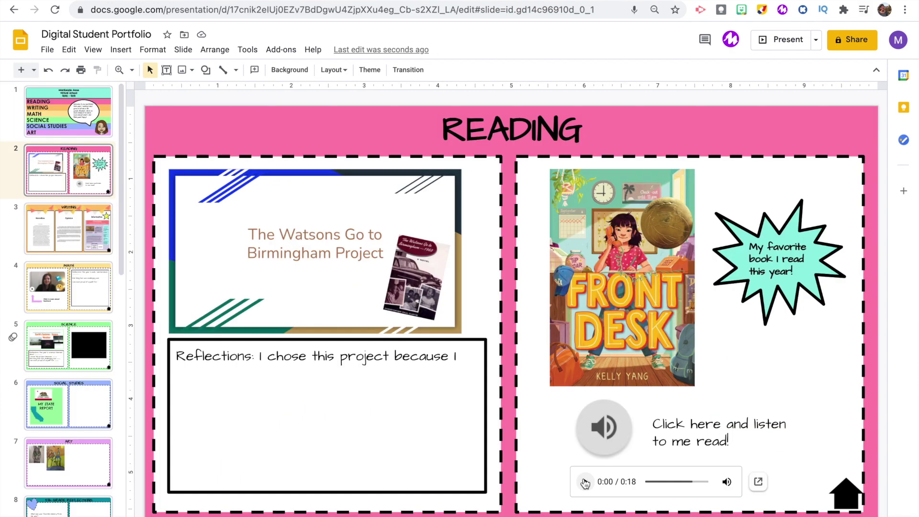
Record a spoken reading with the Mote add-on and place its icon beside the listen text.
left_click(606, 440)
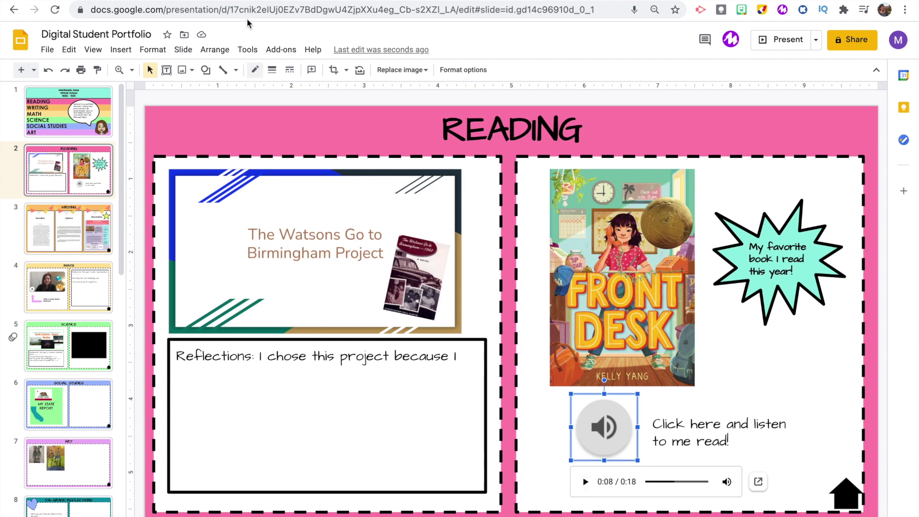
left_click(731, 41)
left_click(451, 294)
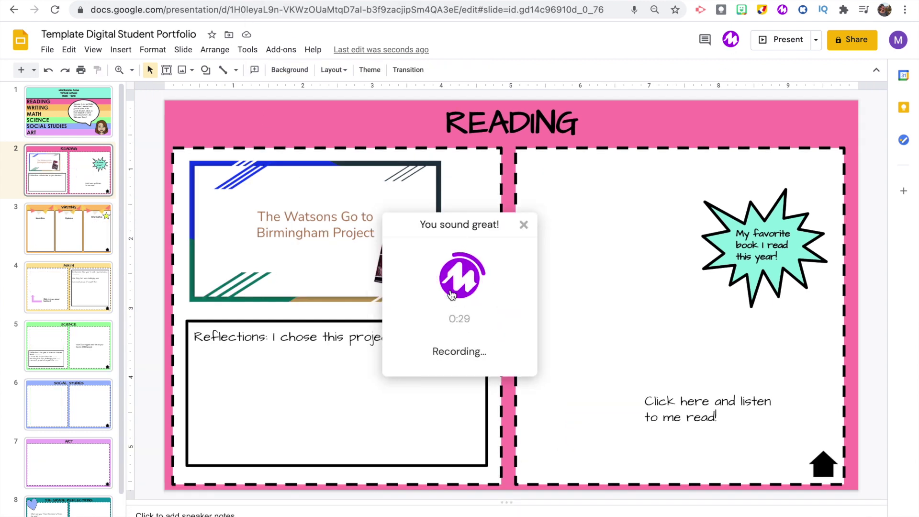
left_click(459, 289)
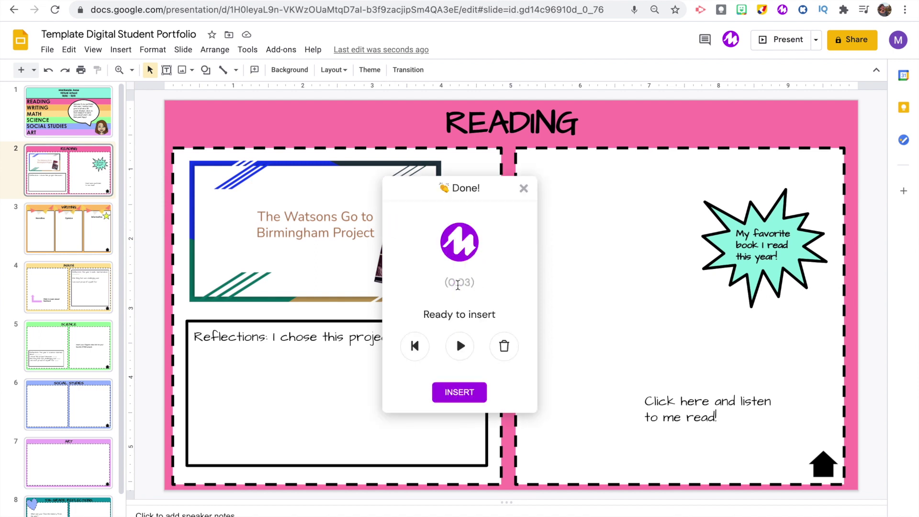
left_click(459, 392)
left_click_drag(511, 294, 633, 450)
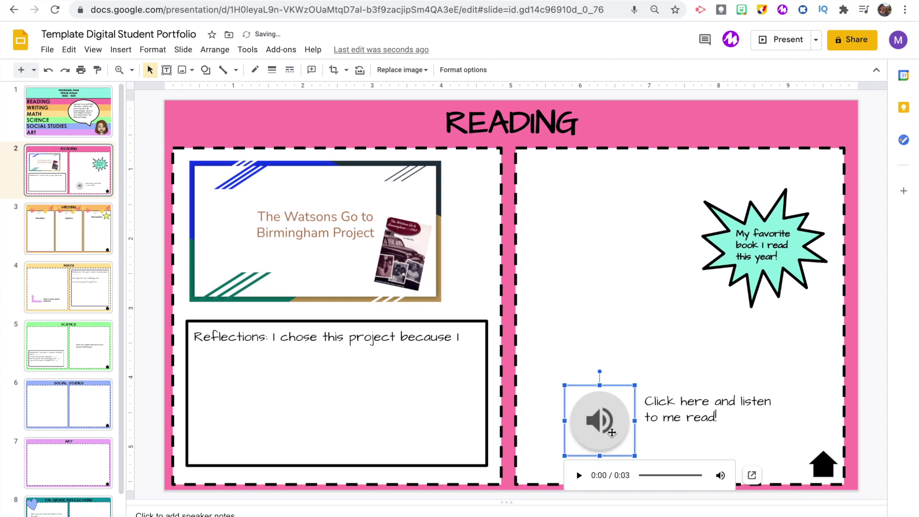
left_click(880, 306)
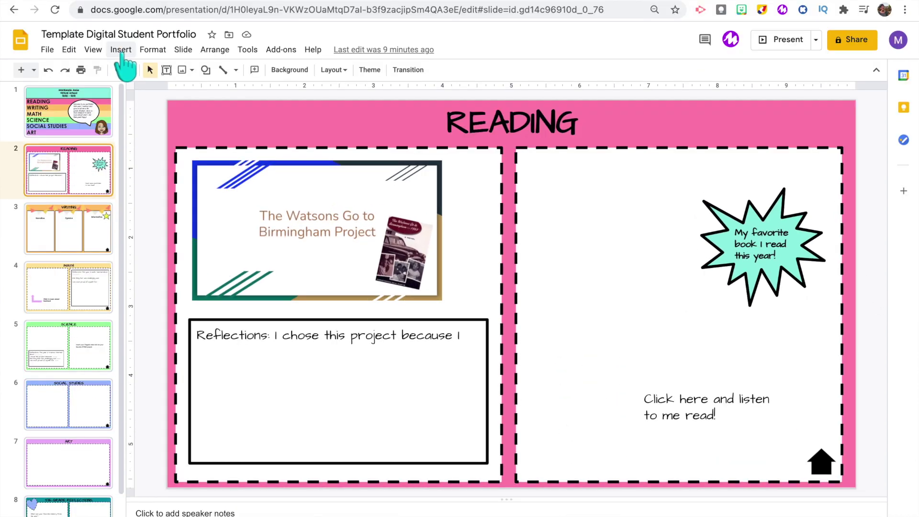
Insert the mp3 recording as audio and move its icon beside the listen text.
left_click(121, 50)
left_click(136, 107)
left_click(222, 306)
left_click(189, 458)
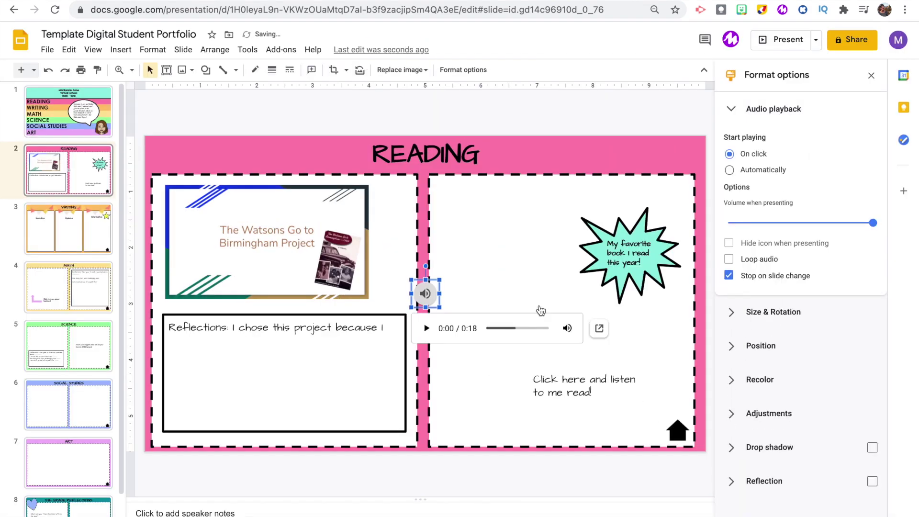
left_click(872, 76)
left_click_drag(511, 293, 614, 427)
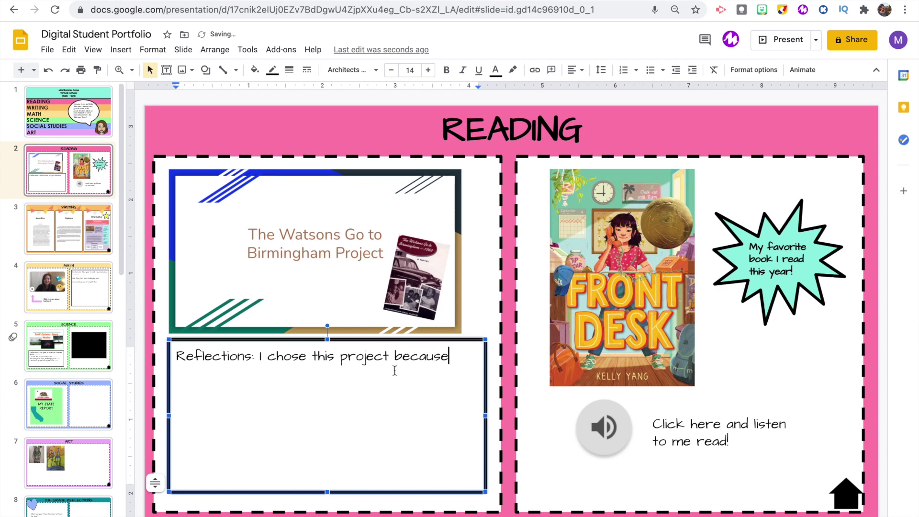
key("Escape")
key("Escape")
left_click(206, 70)
mouse_move(218, 94)
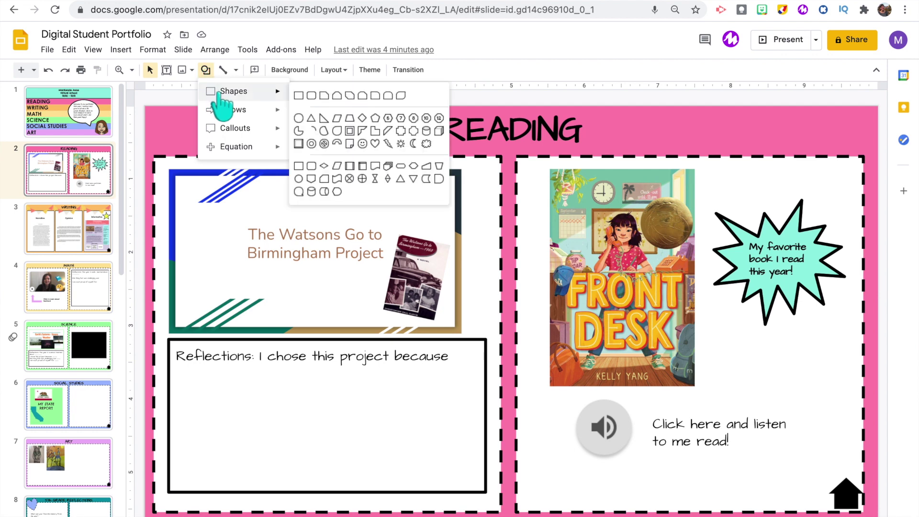
mouse_move(220, 128)
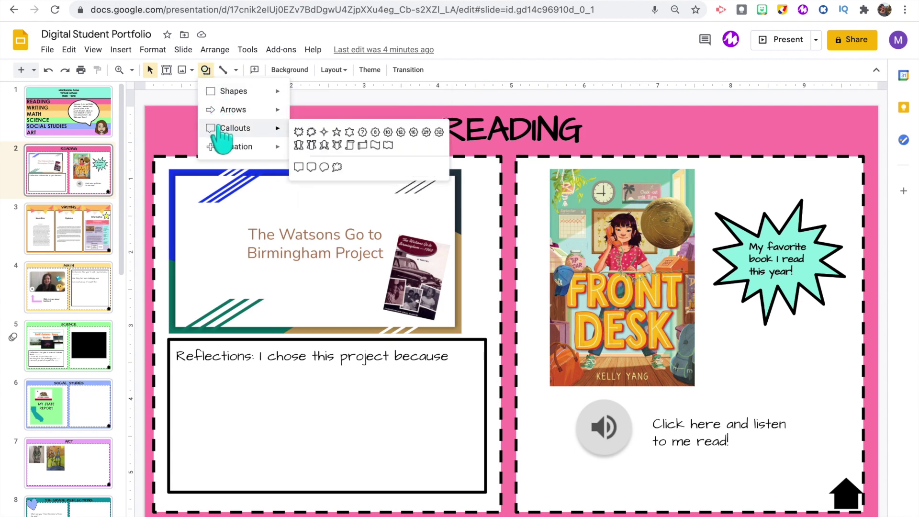
mouse_move(217, 150)
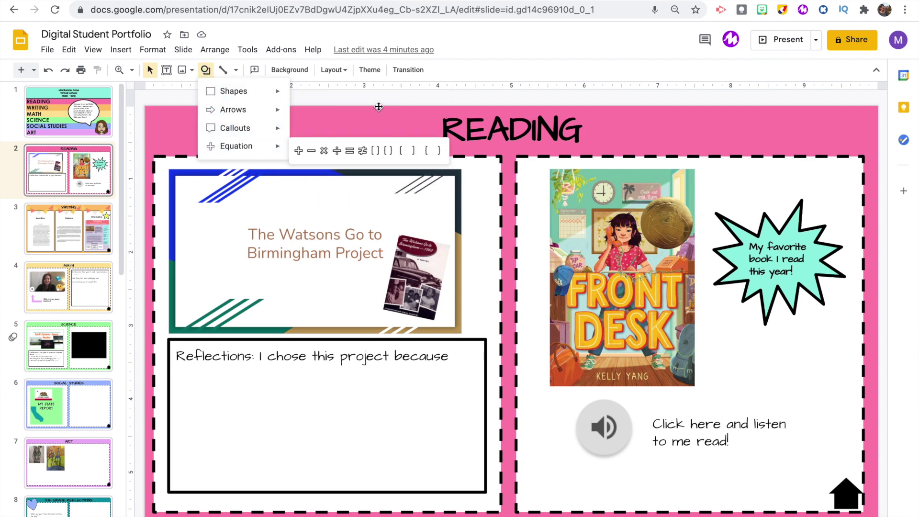
left_click(787, 233)
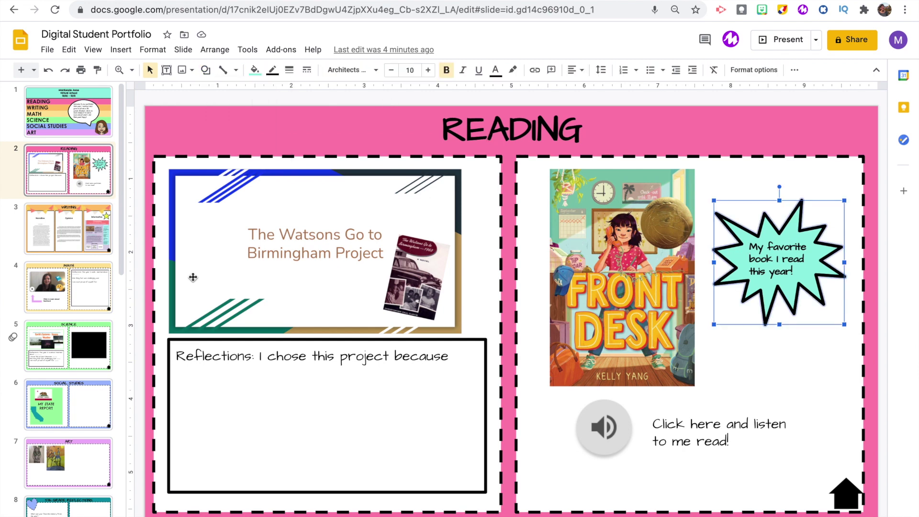
left_click(68, 229)
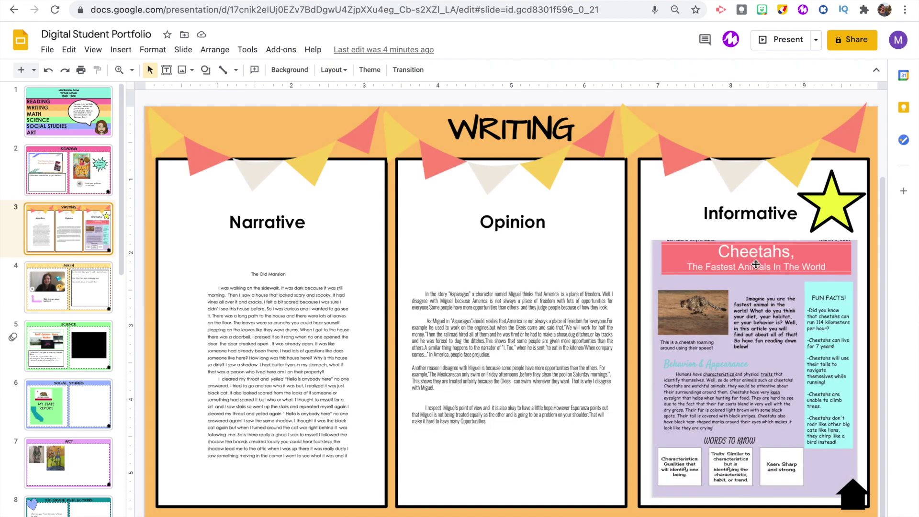
Select the star on the WRITING slide.
left_click(836, 201)
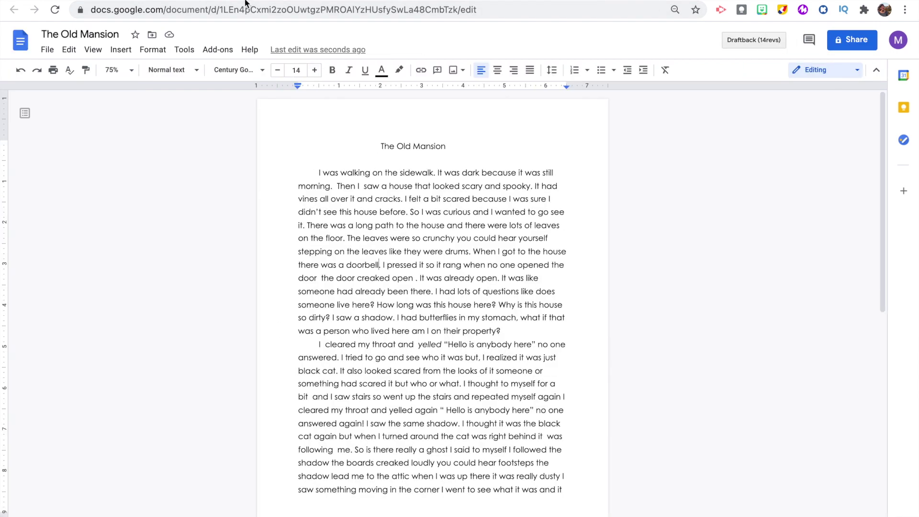
Screenshot the story page and make The Old Mansion viewable by anyone with the link, copying its link.
left_click_drag(279, 126, 584, 509)
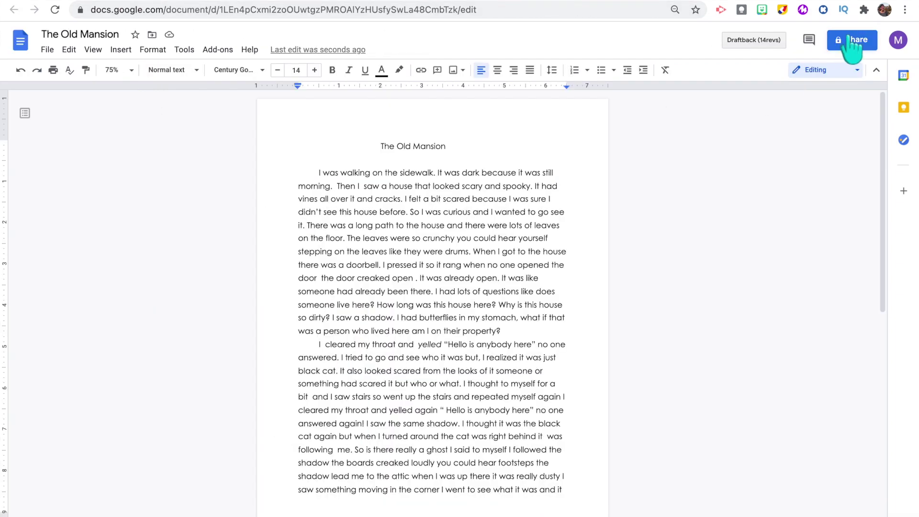
left_click(849, 40)
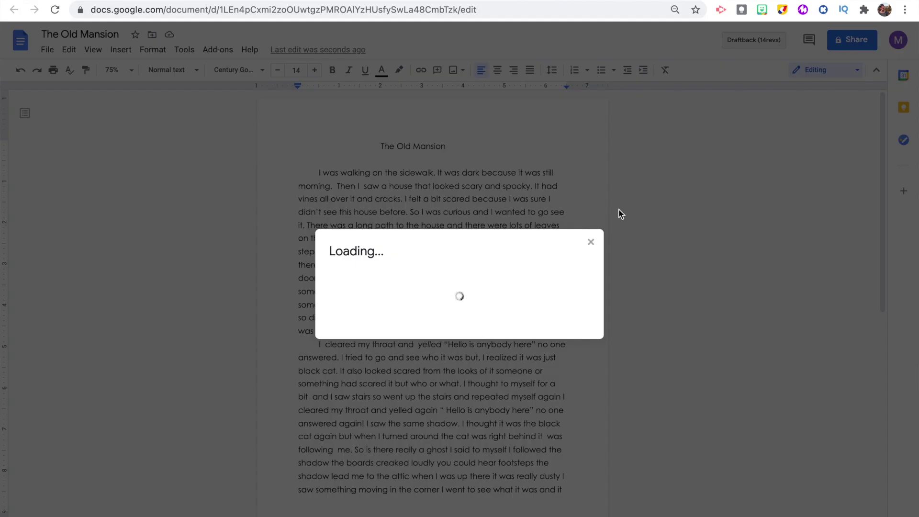
left_click(388, 378)
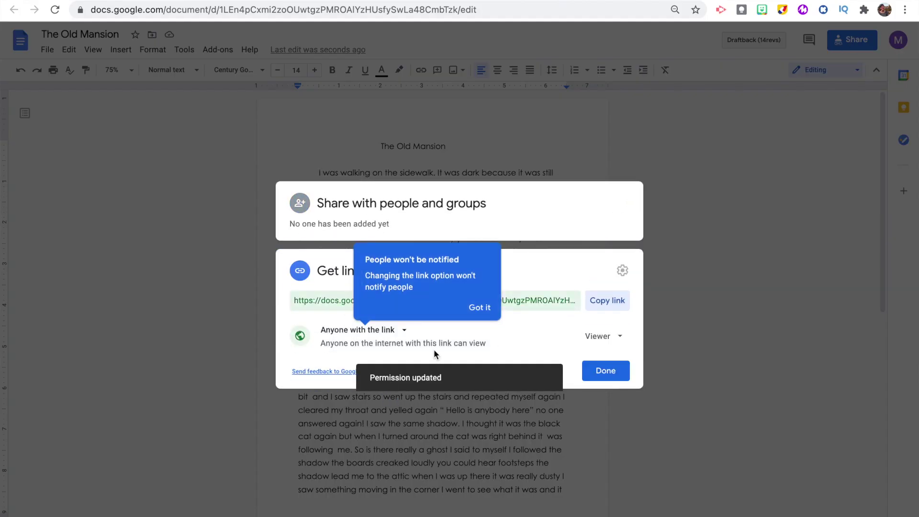
left_click(607, 301)
left_click(606, 371)
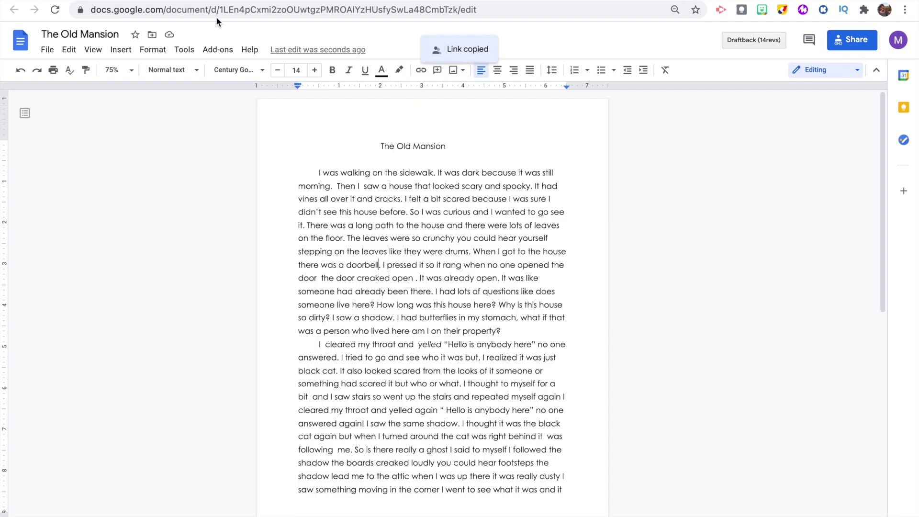
Link the WRITING slide's story image to The Old Mansion document, preview it, then go to Science.
left_click(353, 3)
left_click(311, 69)
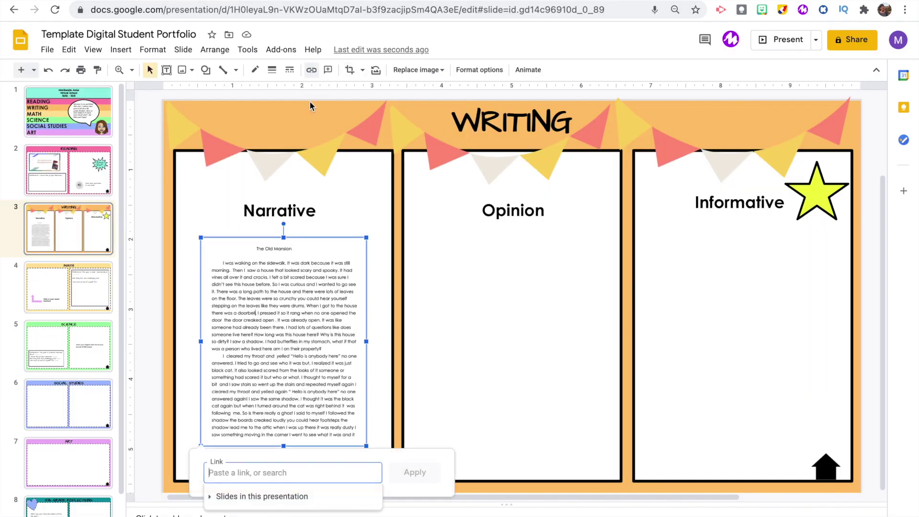
key("ctrl+v")
left_click(413, 473)
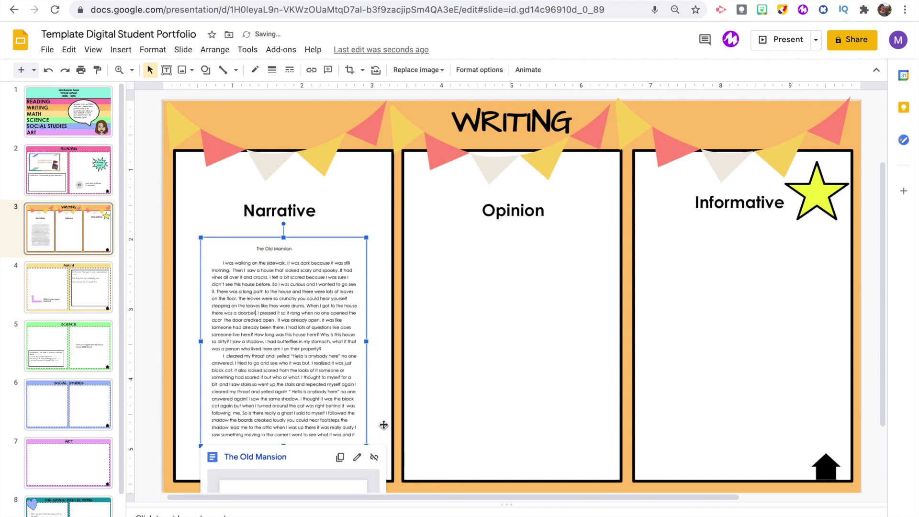
left_click(341, 438)
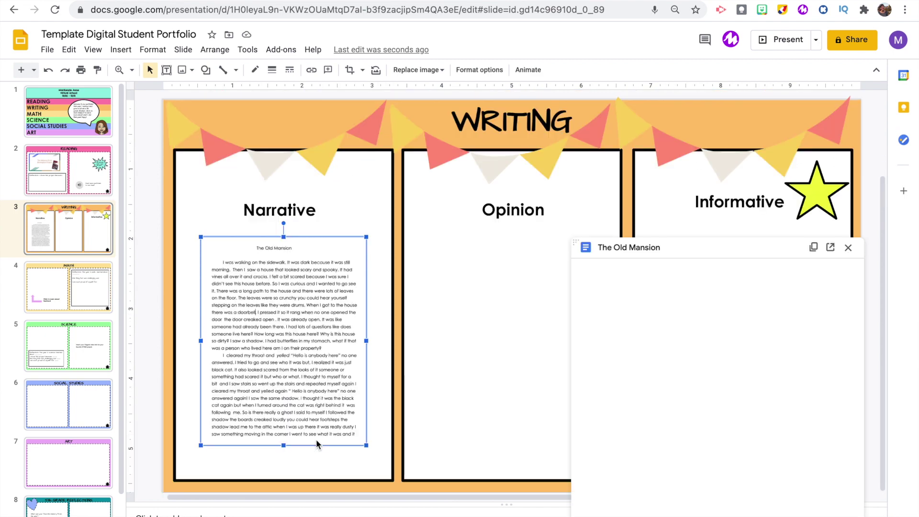
scroll(707, 415, "down", 15)
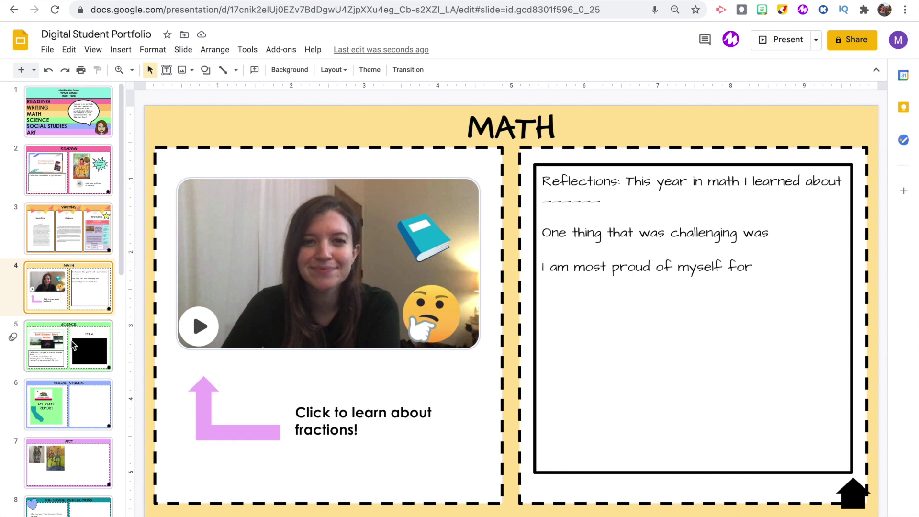
left_click(82, 361)
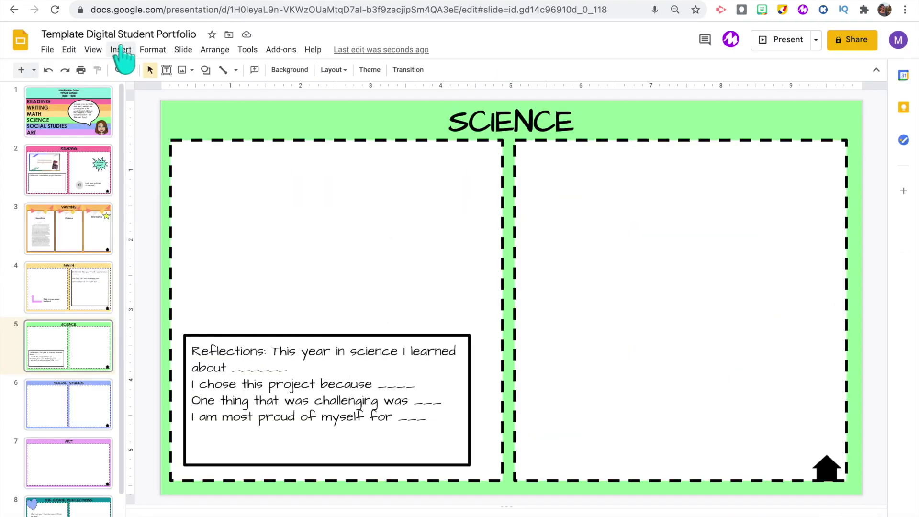
Insert STEM VIDEO from Drive and enlarge it in the Science slide's right-hand box.
left_click(122, 51)
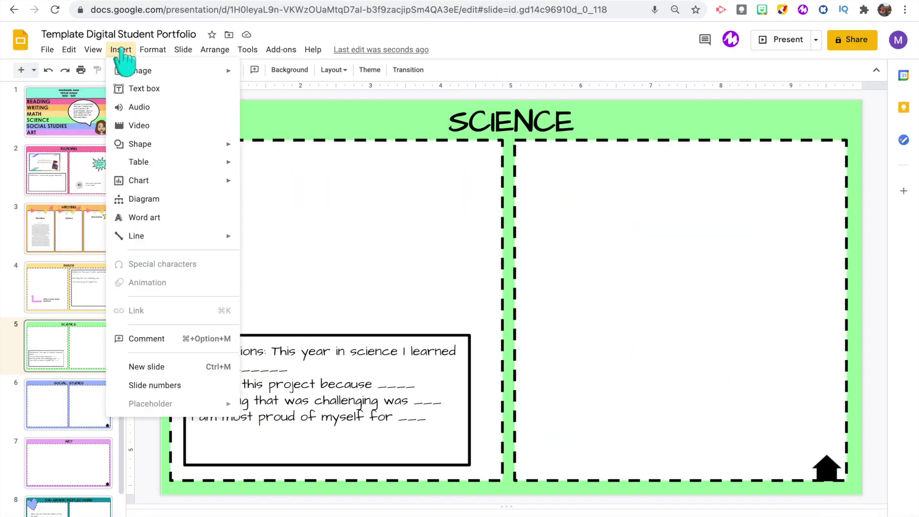
left_click(136, 125)
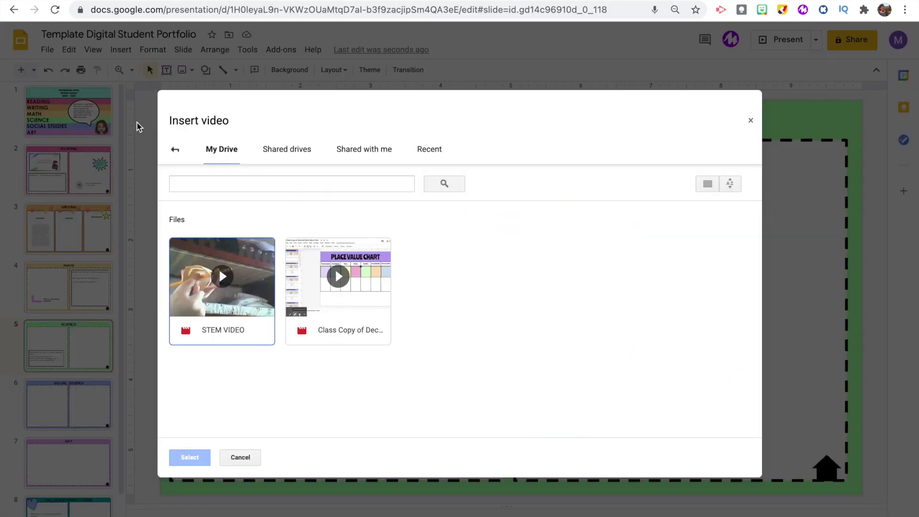
left_click(228, 311)
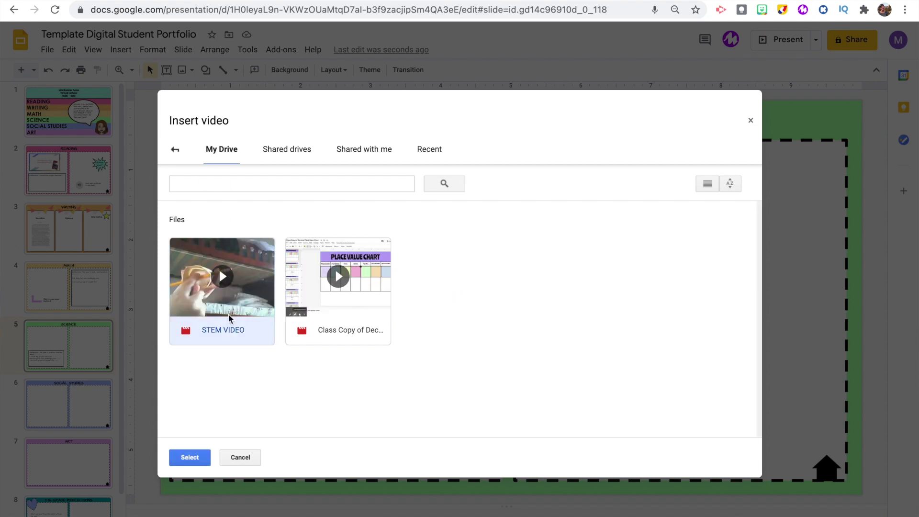
left_click(190, 457)
left_click_drag(554, 265, 554, 265)
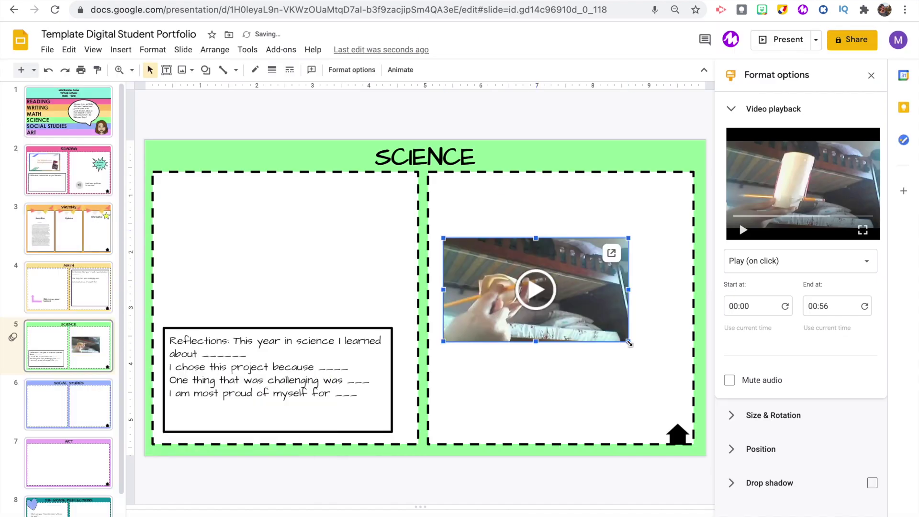
left_click_drag(629, 343, 670, 374)
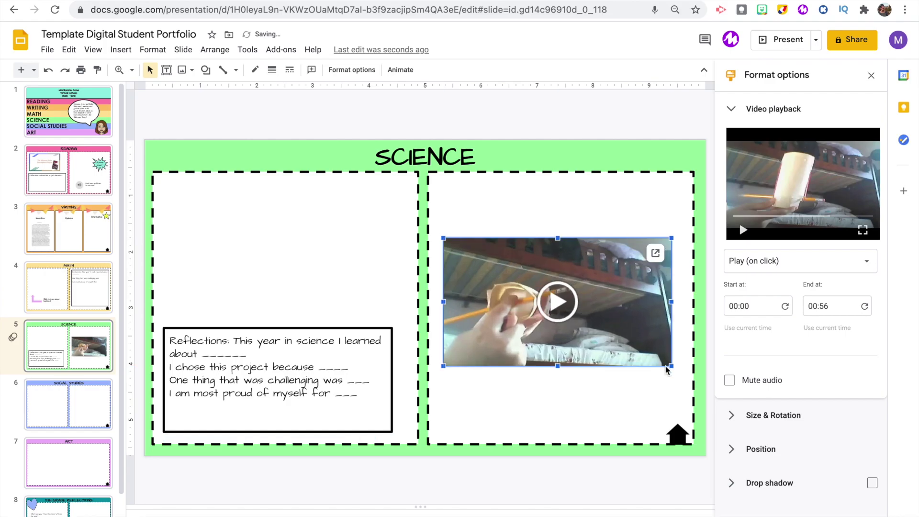
Play and pause the science video in the full-screen slideshow.
key("ctrl+Return")
left_click(676, 264)
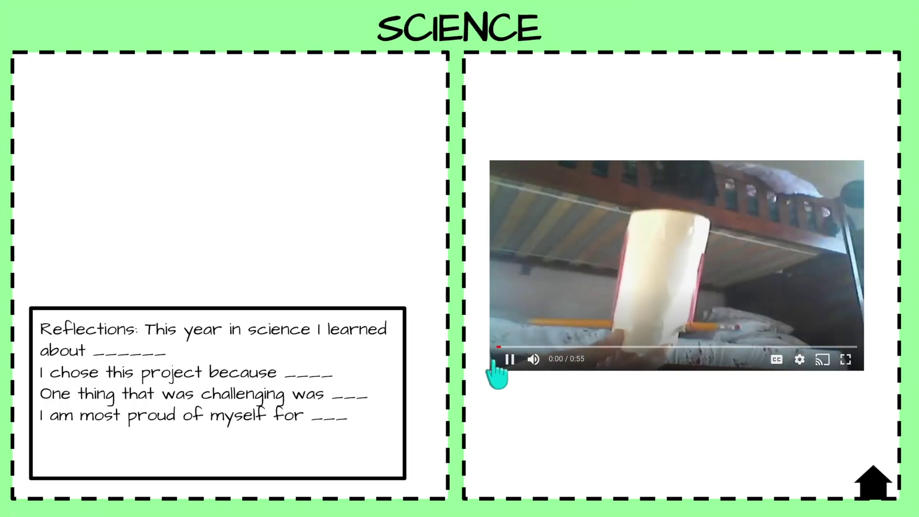
left_click(510, 360)
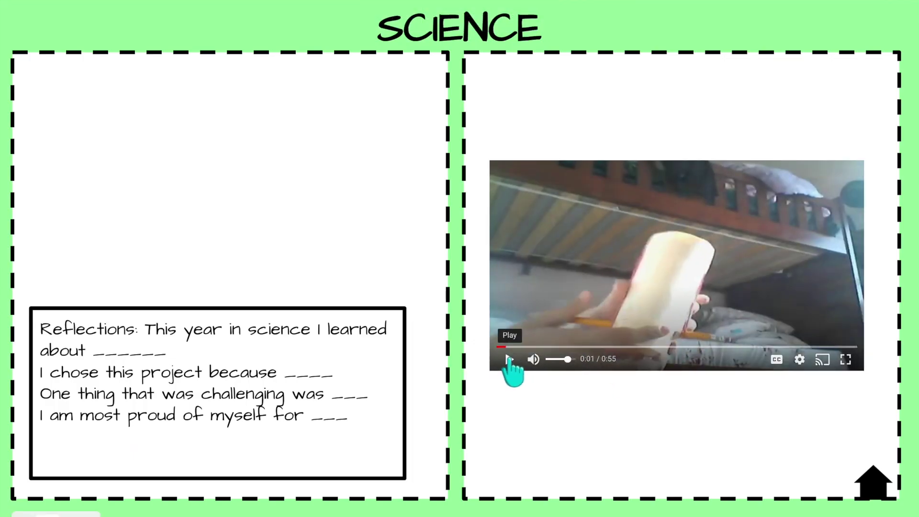
left_click(511, 360)
left_click(510, 360)
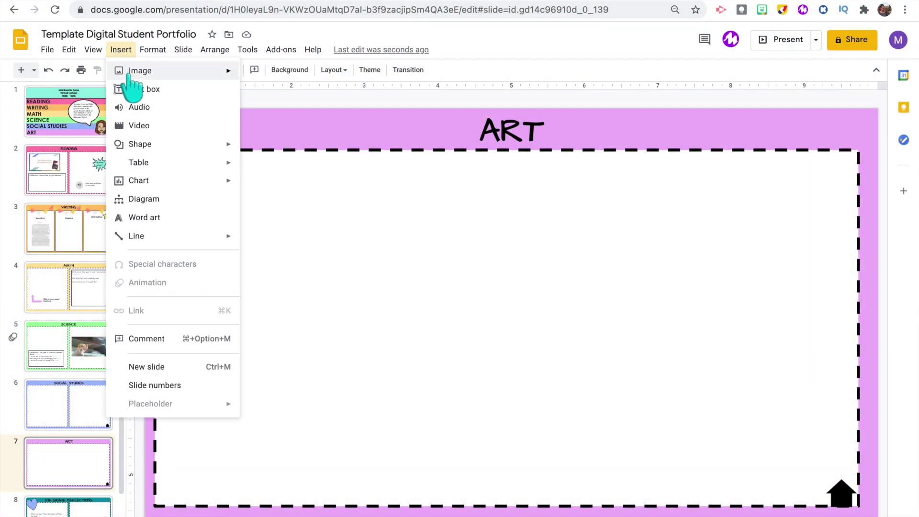
Upload an artwork image from the computer onto the Art slide.
mouse_move(187, 76)
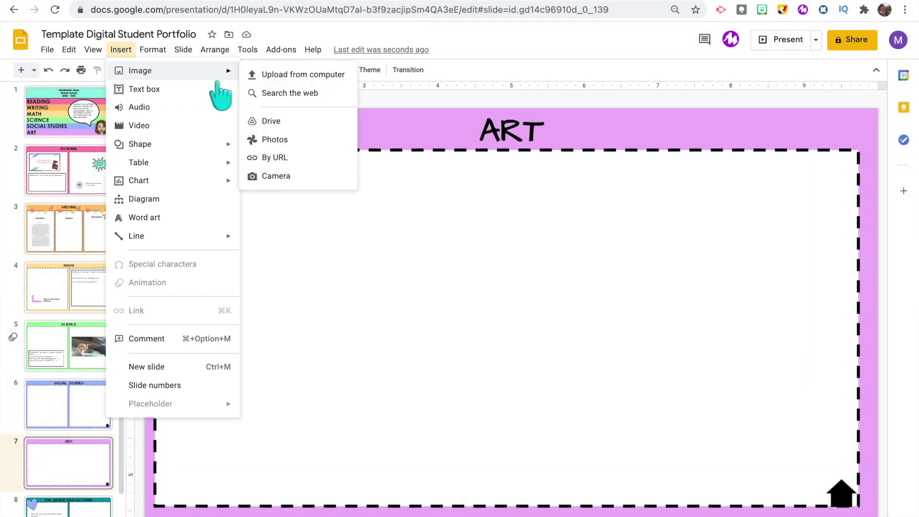
left_click(320, 76)
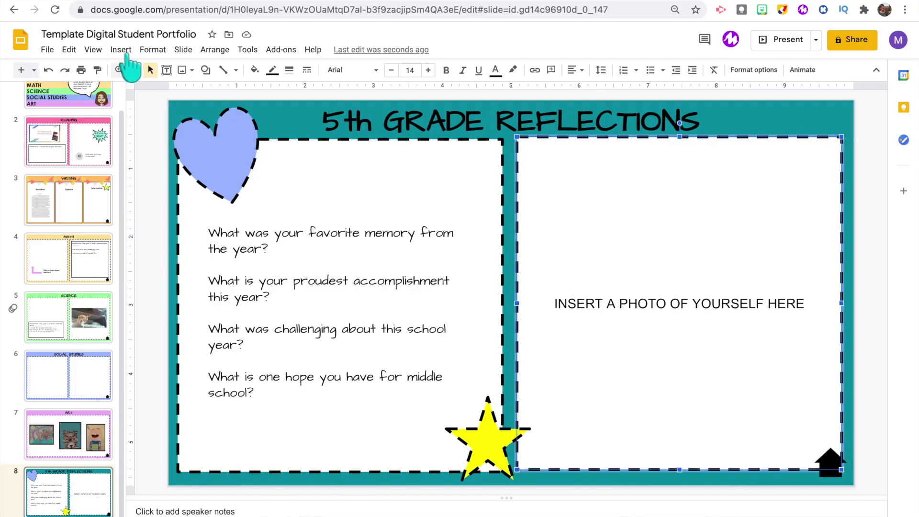
Take a webcam photo and drag it into the 5th Grade Reflections slide's right-hand box.
left_click(124, 49)
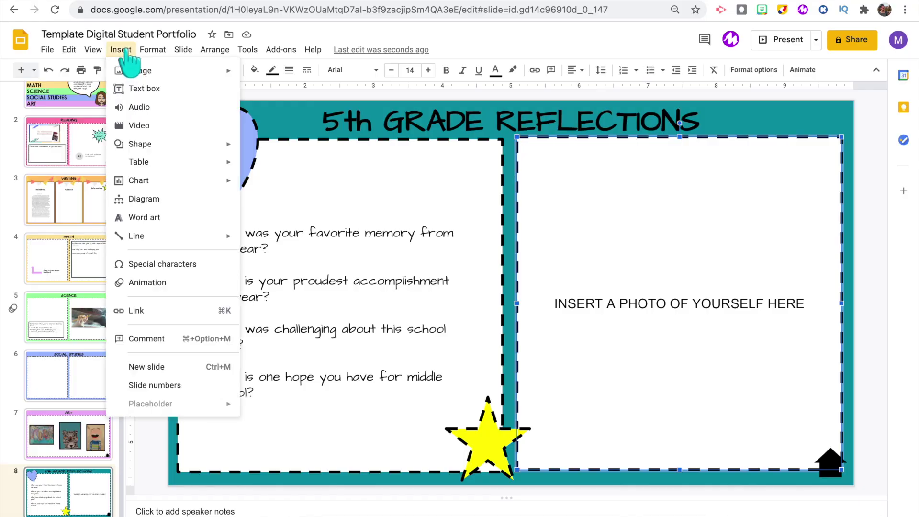
mouse_move(225, 71)
left_click(277, 176)
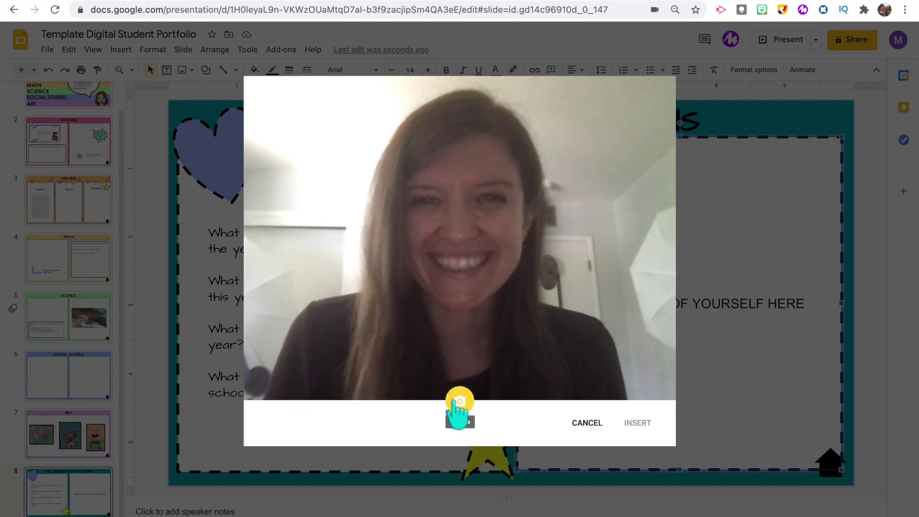
left_click(455, 402)
left_click_drag(492, 321, 658, 329)
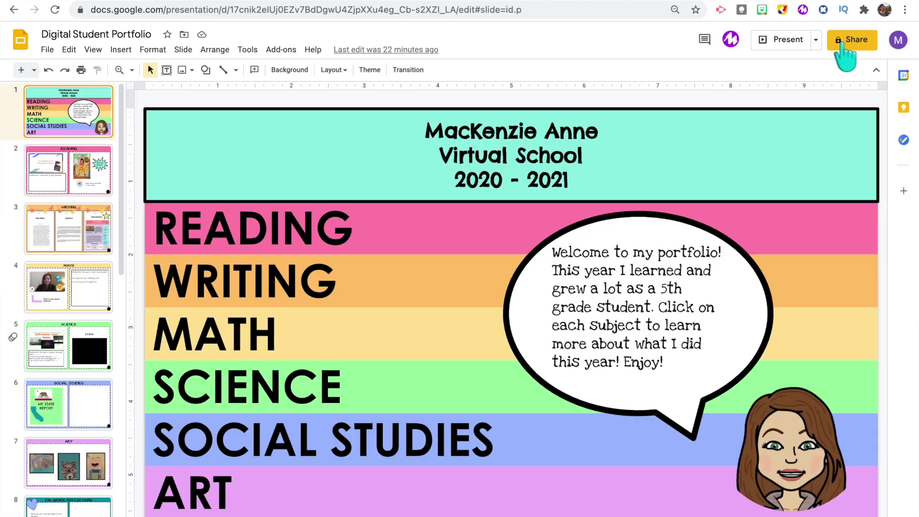
Set the portfolio's access to Anyone with the link, dismiss the tip, and copy the share link.
left_click(842, 42)
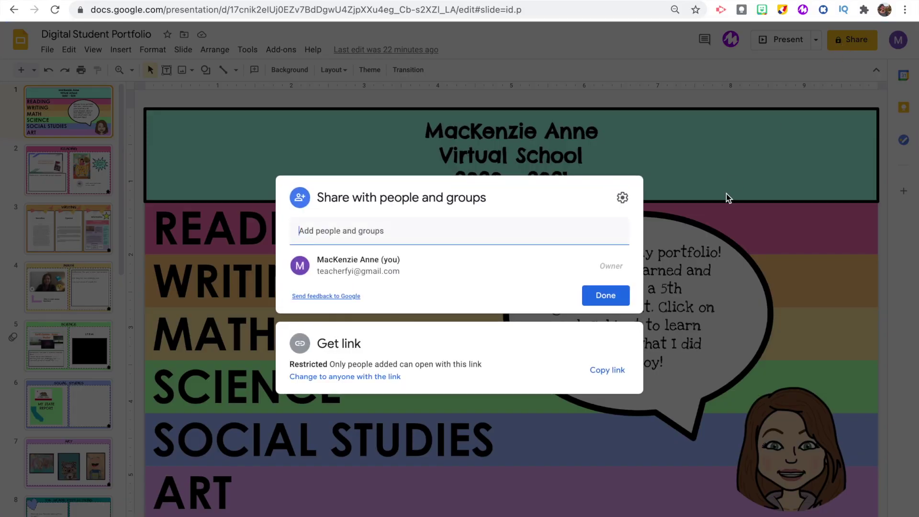
left_click(372, 377)
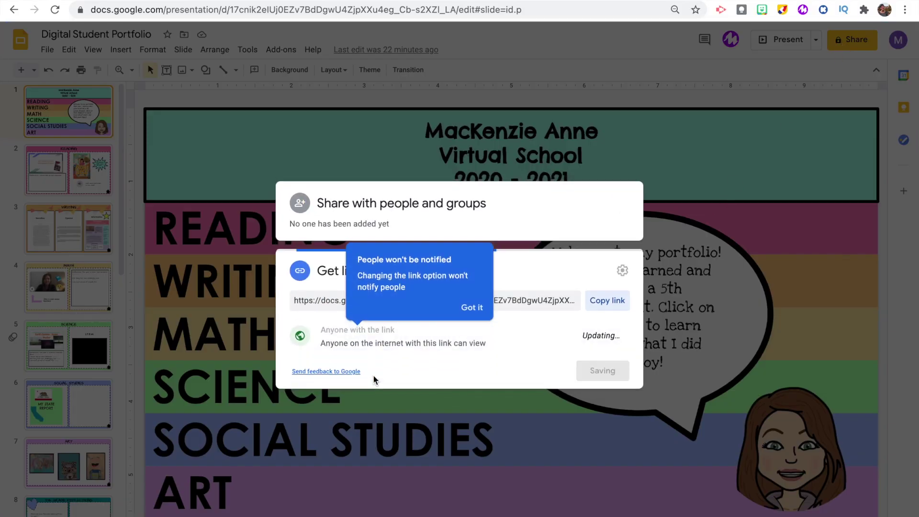
left_click(483, 308)
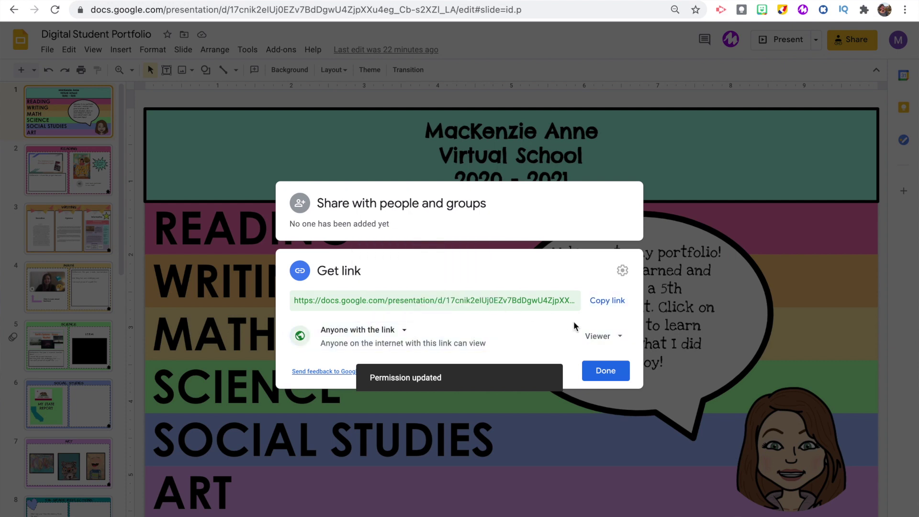
left_click(615, 303)
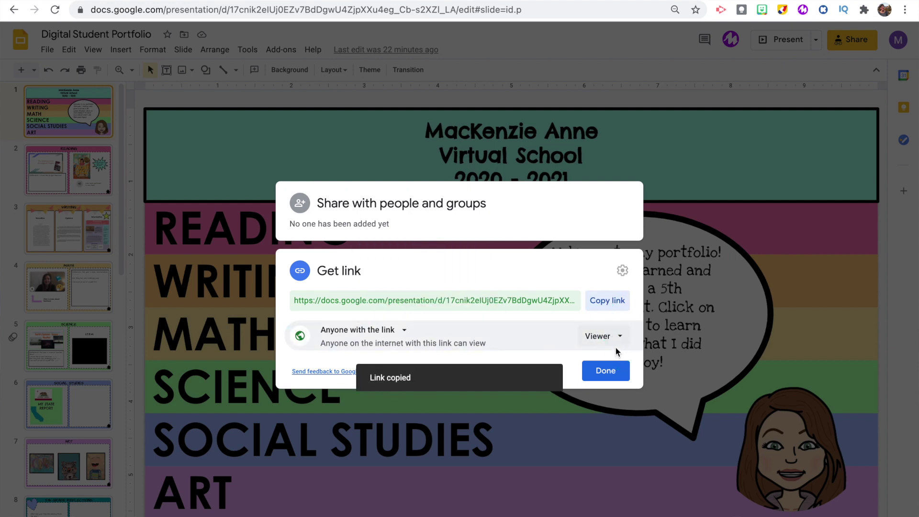
left_click(609, 371)
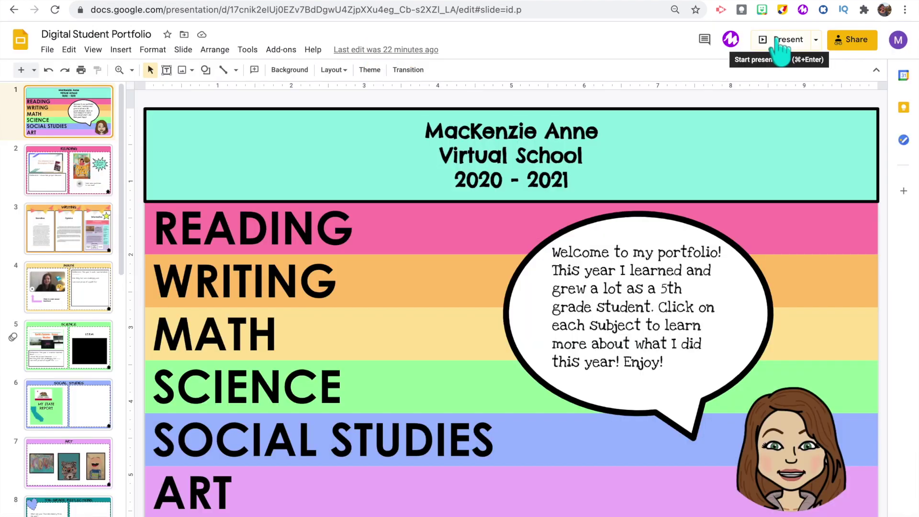
Present the portfolio and test the WRITING, home-arrow and Bitmoji links in the slideshow.
left_click(780, 43)
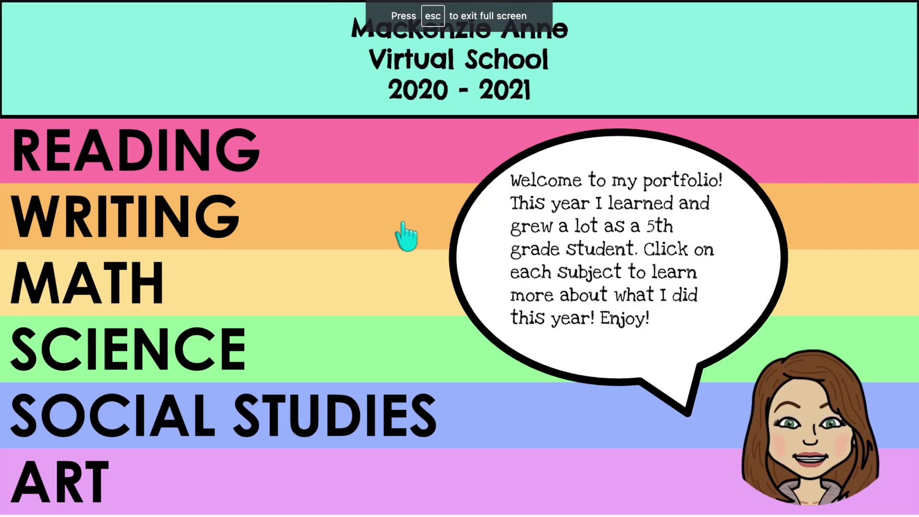
left_click(402, 224)
left_click(889, 490)
left_click(808, 402)
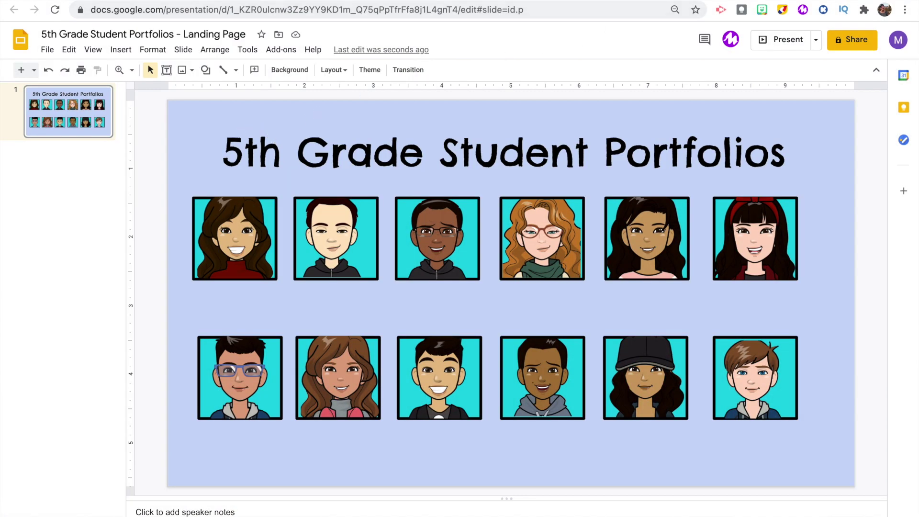
Check the existing links on the second, third and fourth student avatars.
left_click(336, 237)
left_click(437, 240)
left_click(516, 235)
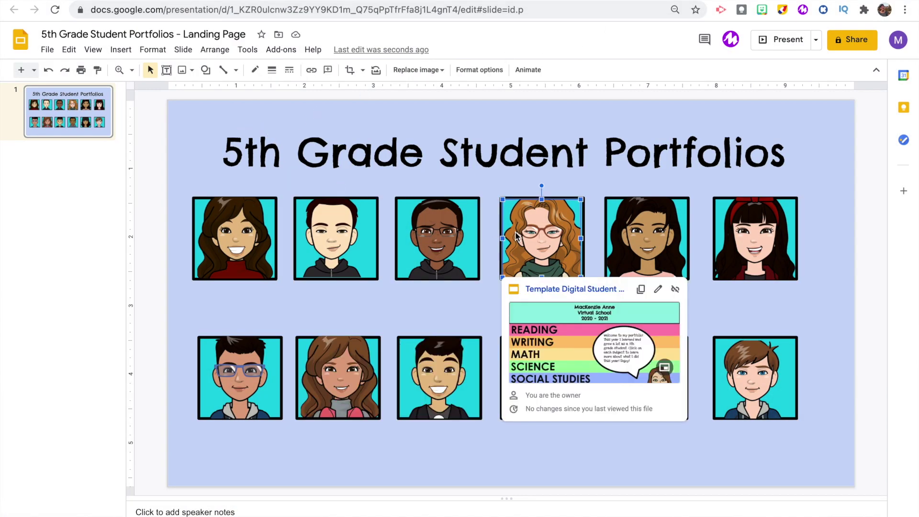
left_click(865, 228)
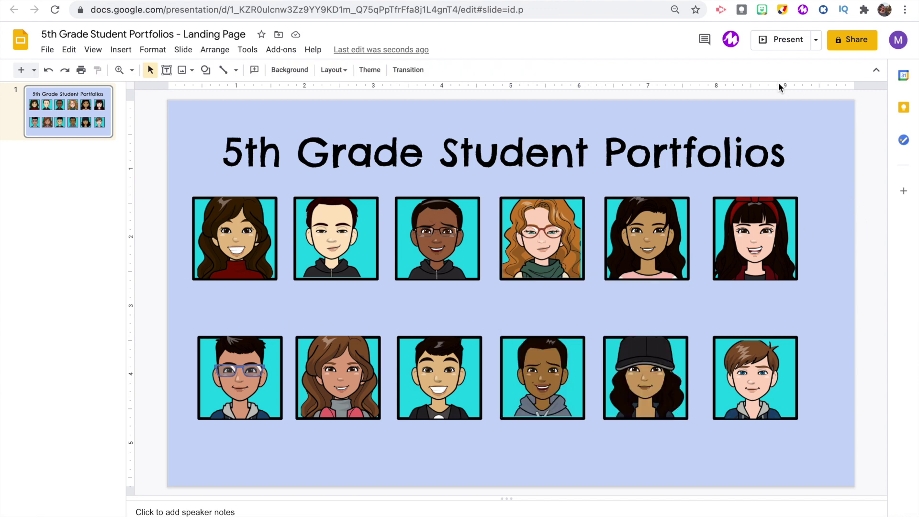
Link the first avatar to the portfolio deck's web address and preview the linked presentation.
key("ctrl+super+f")
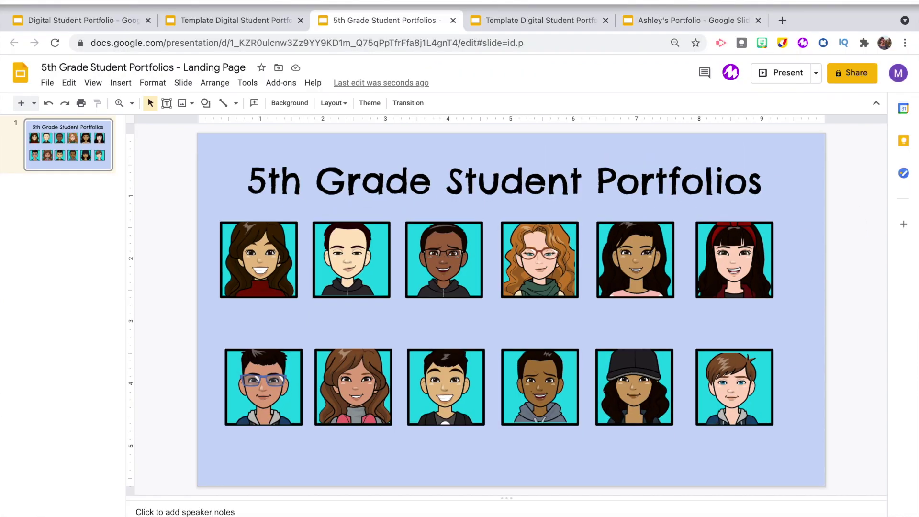
left_click(689, 20)
left_click(478, 9)
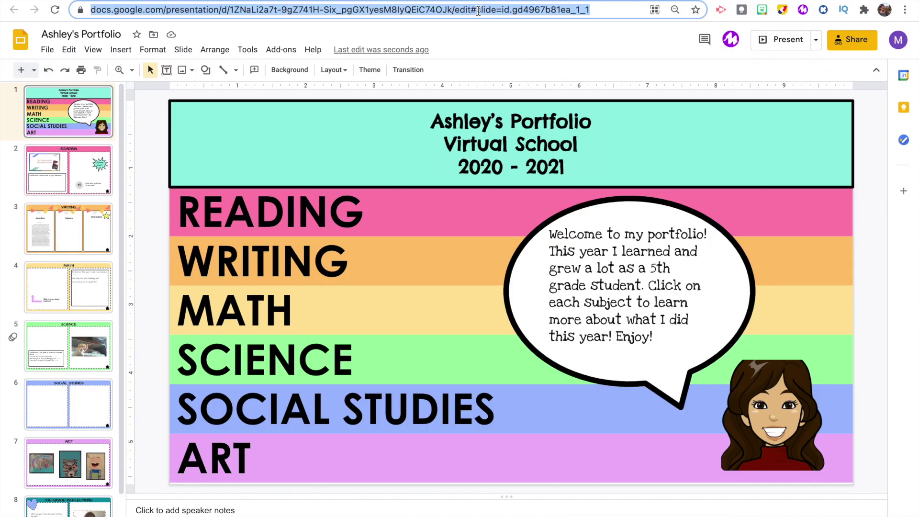
key("ctrl+Tab")
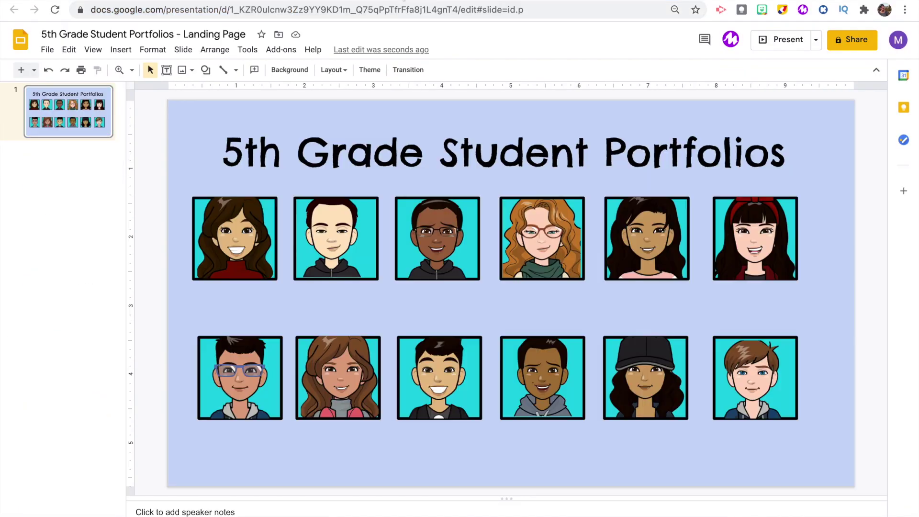
left_click(248, 231)
left_click(311, 70)
key("ctrl+v")
left_click(419, 312)
left_click(360, 367)
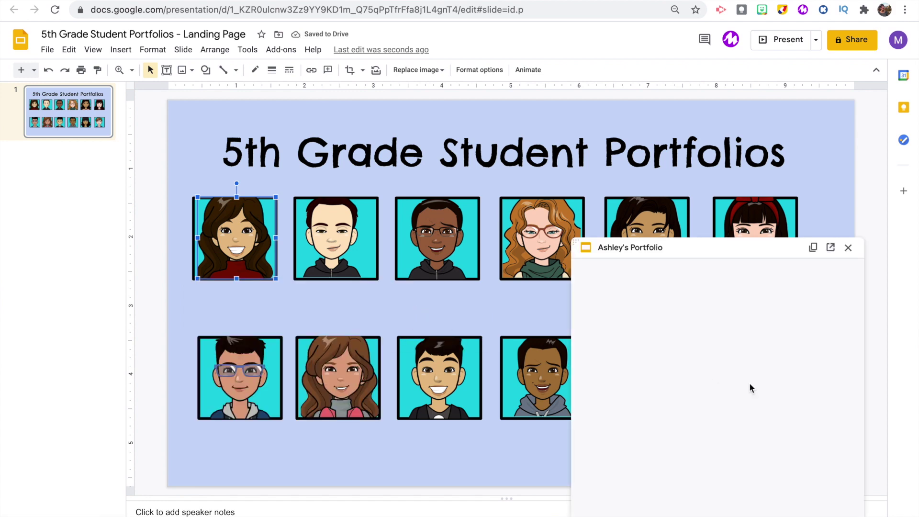